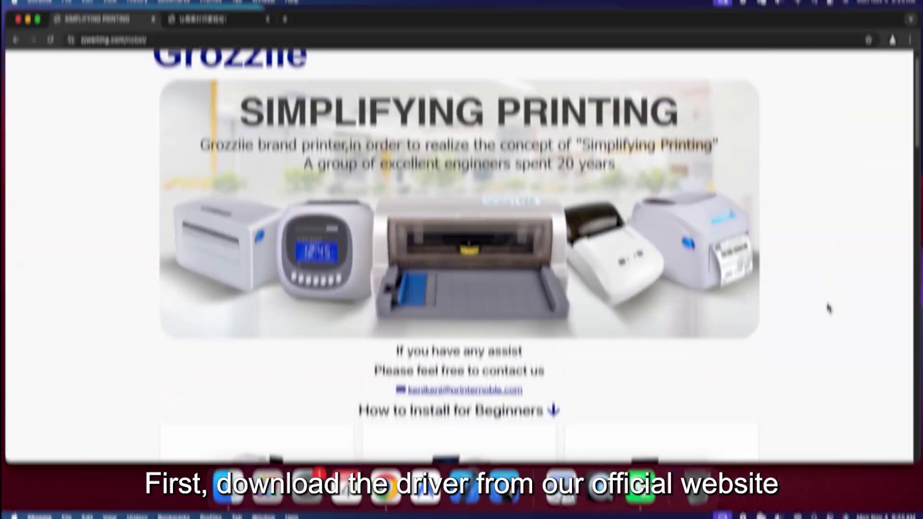
{"action": "scroll", "coordinate": [822, 312], "scroll_direction": "down", "scroll_amount": 10}
{"action": "scroll", "coordinate": [822, 313], "scroll_direction": "down", "scroll_amount": 8}
{"action": "scroll", "coordinate": [823, 317], "scroll_direction": "down", "scroll_amount": 5}
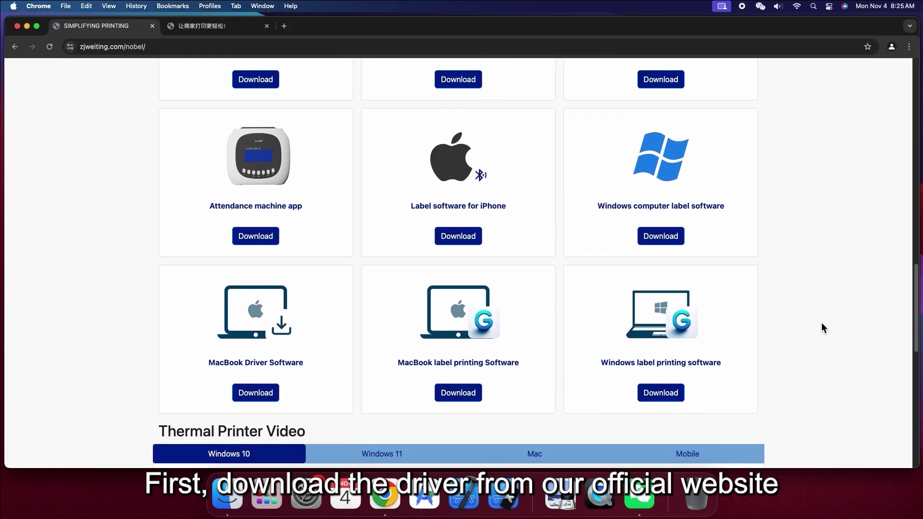
Download the Grozziie MacBook driver and open Driver241020MAC.pkg from Finder
{"action": "left_click", "coordinate": [255, 393]}
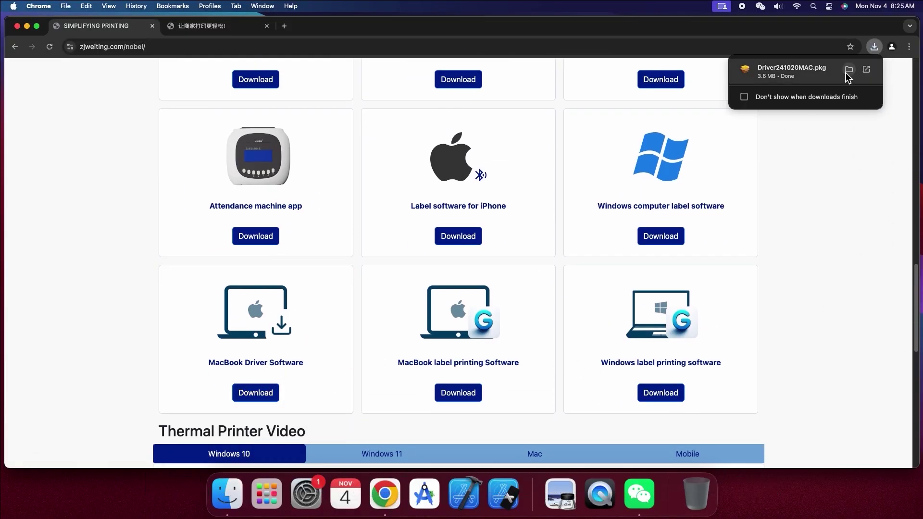
{"action": "left_click", "coordinate": [848, 70]}
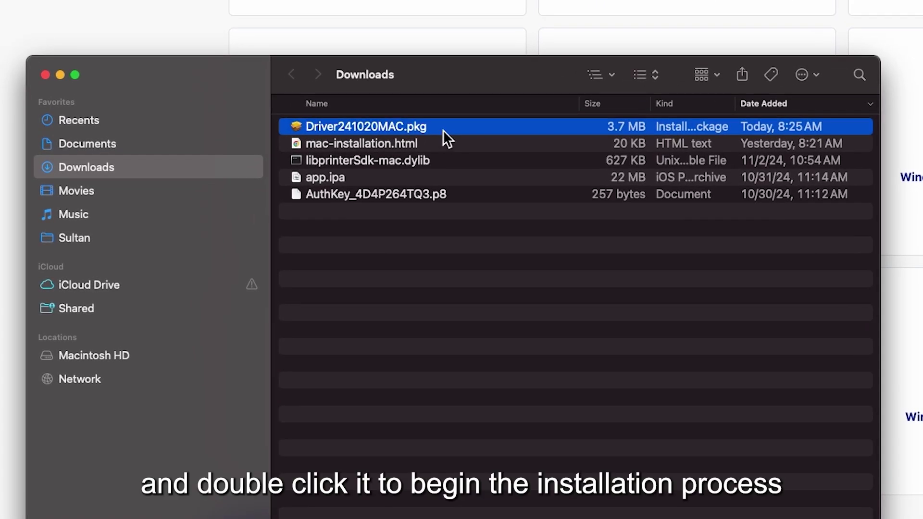
{"action": "double_click", "coordinate": [366, 128]}
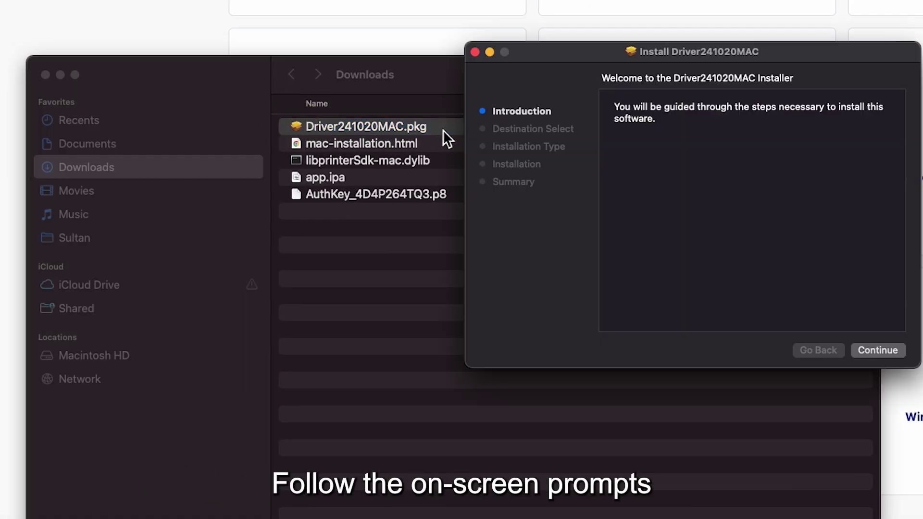
Install Driver241020MAC on Macintosh HD, authorizing with the Mac password
{"action": "left_click", "coordinate": [894, 351]}
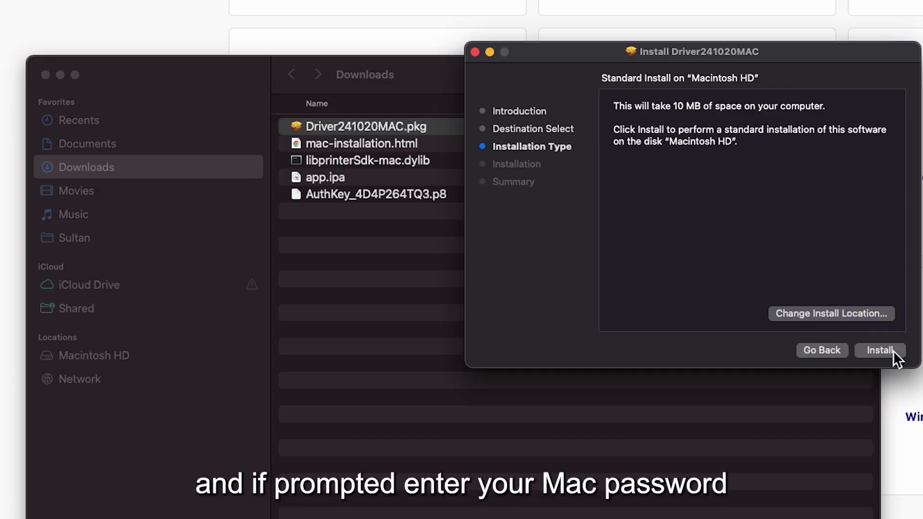
{"action": "left_click", "coordinate": [881, 350]}
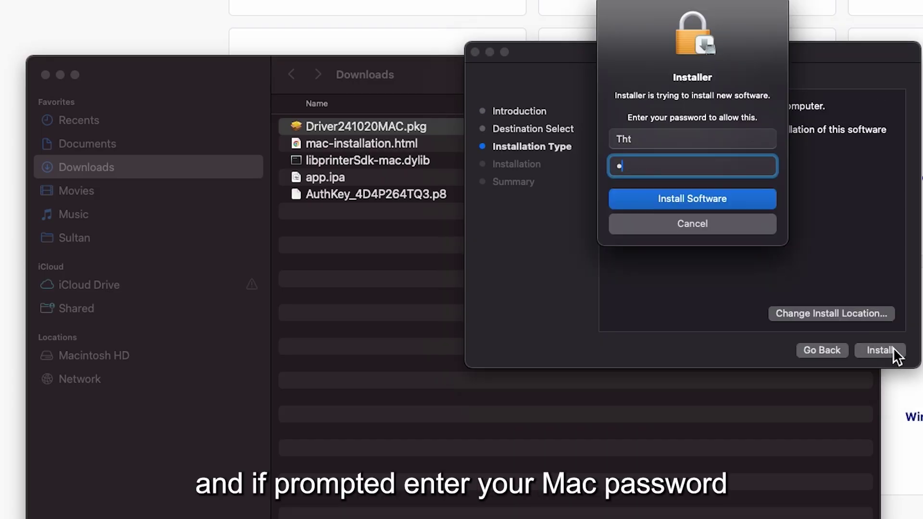
{"action": "type", "text": "•••••••"}
{"action": "key", "text": "Return"}
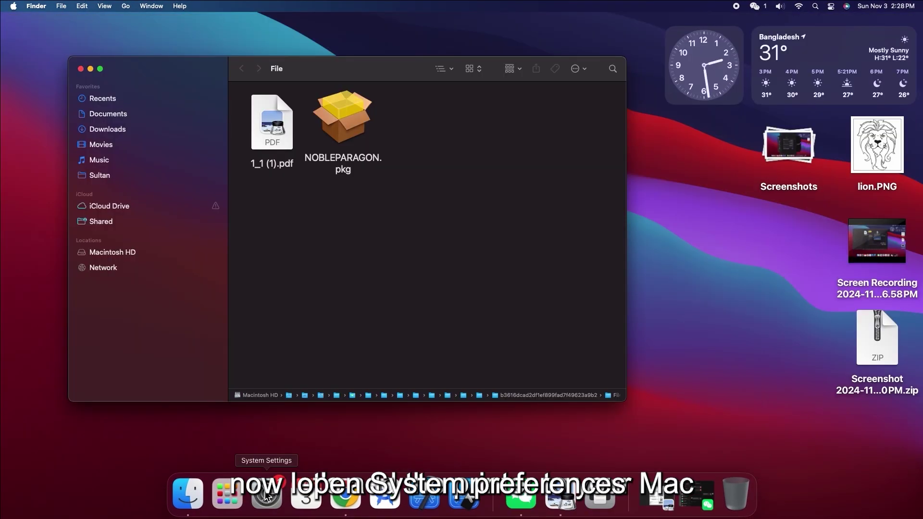
Open System Settings from the Dock and go to the Printers & Scanners pane
{"action": "left_click", "coordinate": [267, 495]}
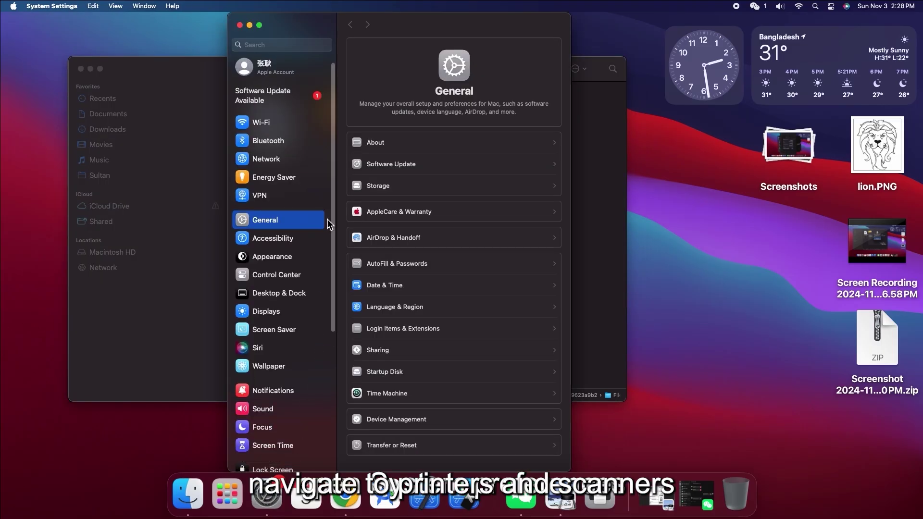
{"action": "scroll", "coordinate": [296, 281], "scroll_direction": "down", "scroll_amount": 10}
{"action": "left_click", "coordinate": [285, 459]}
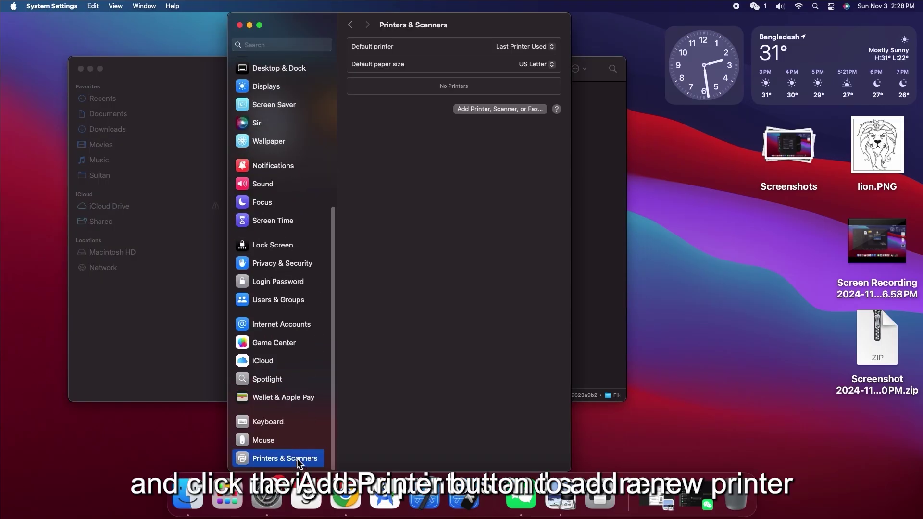
Add the USB printer NOBLE PARAGON TP870 S from the Default list
{"action": "left_click", "coordinate": [495, 110]}
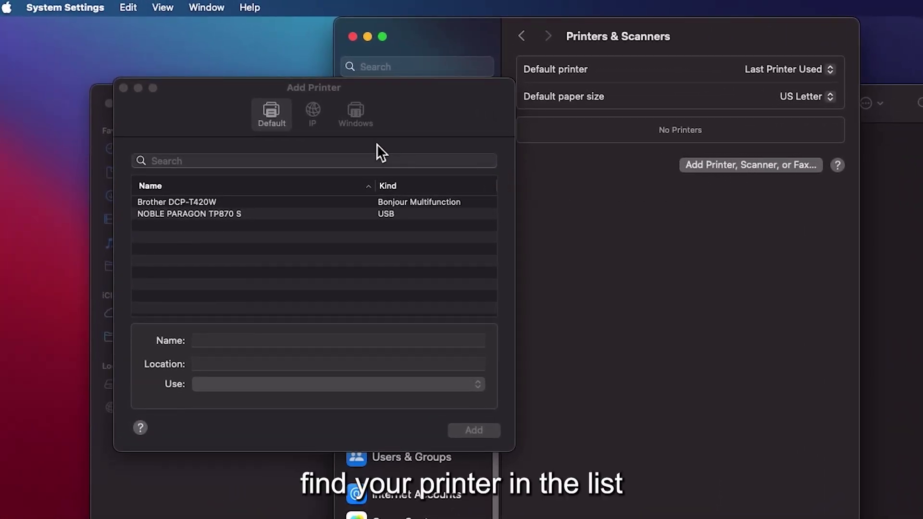
{"action": "left_click", "coordinate": [218, 213]}
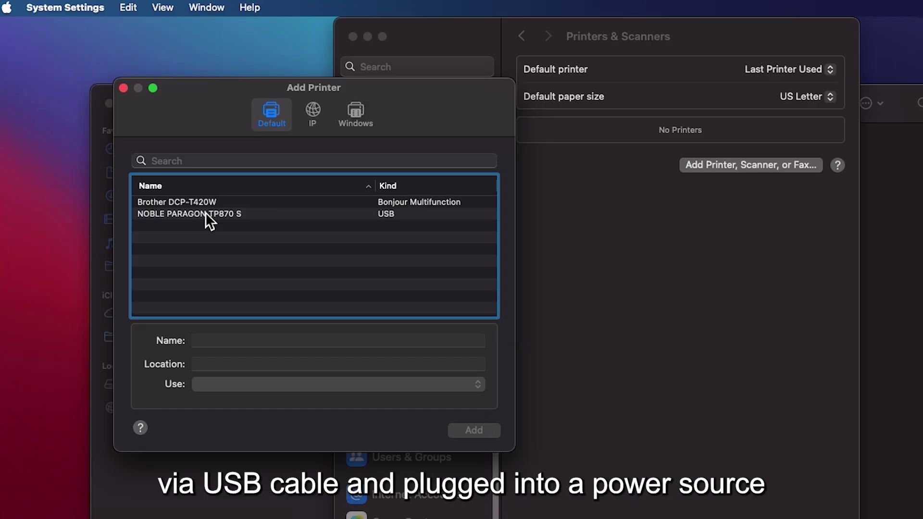
{"action": "left_click", "coordinate": [211, 216]}
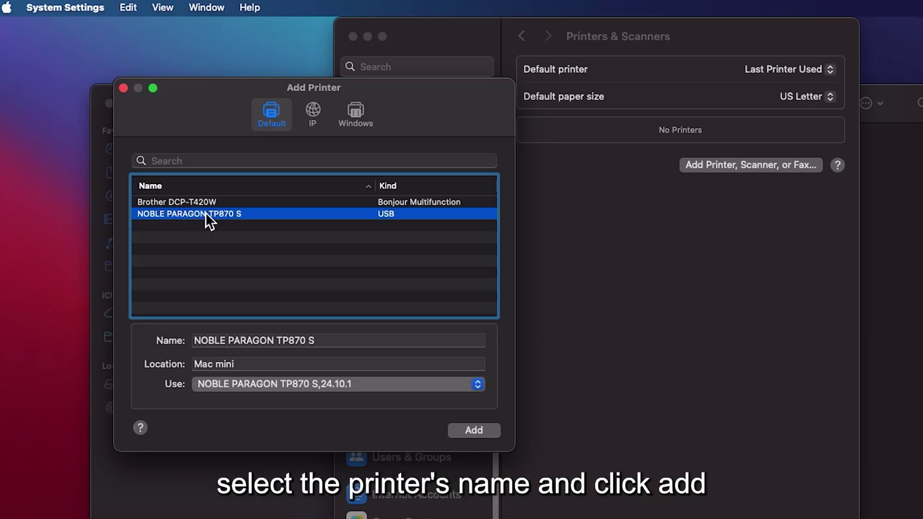
{"action": "left_click", "coordinate": [472, 428]}
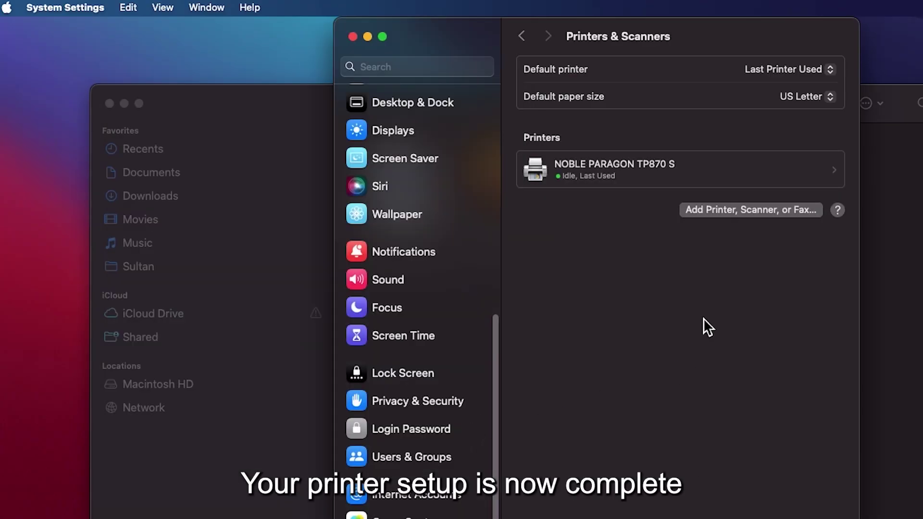